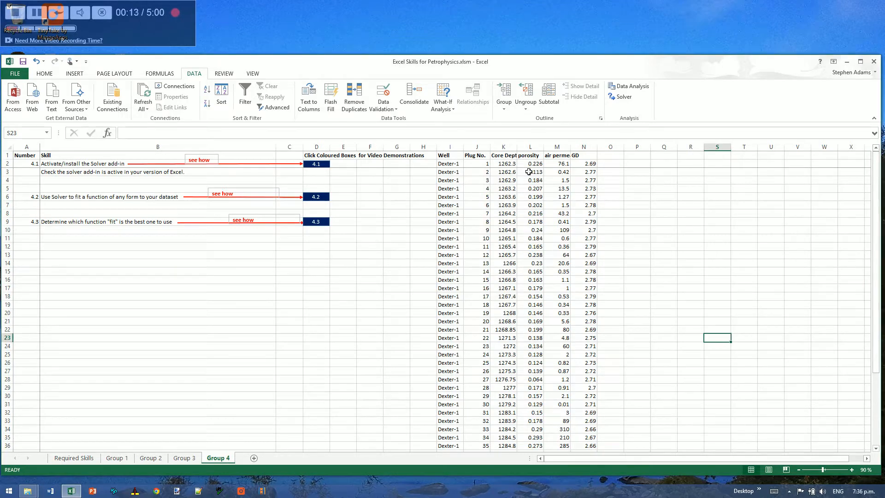
Step: Insert a scatter chart of the porosity and air permeability columns, L1 to M43
{"action": "left_click_drag", "start_coordinate": [536, 157], "coordinate": [563, 420]}
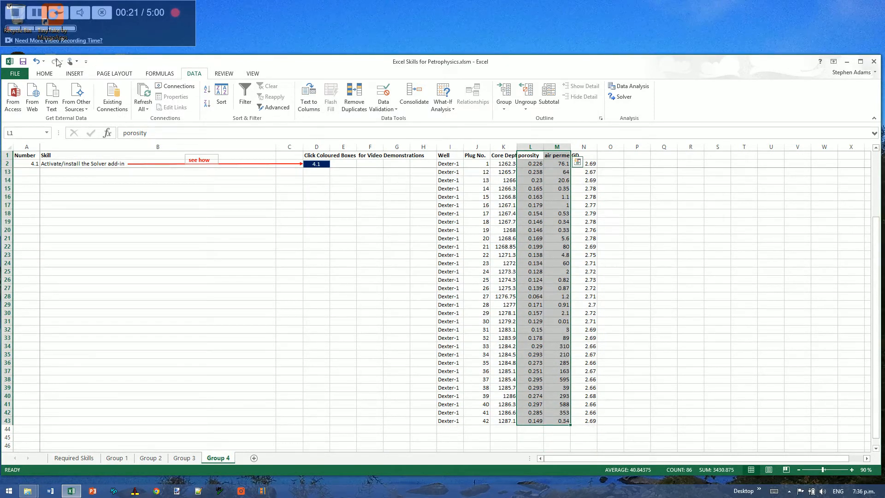
{"action": "left_click", "coordinate": [76, 73]}
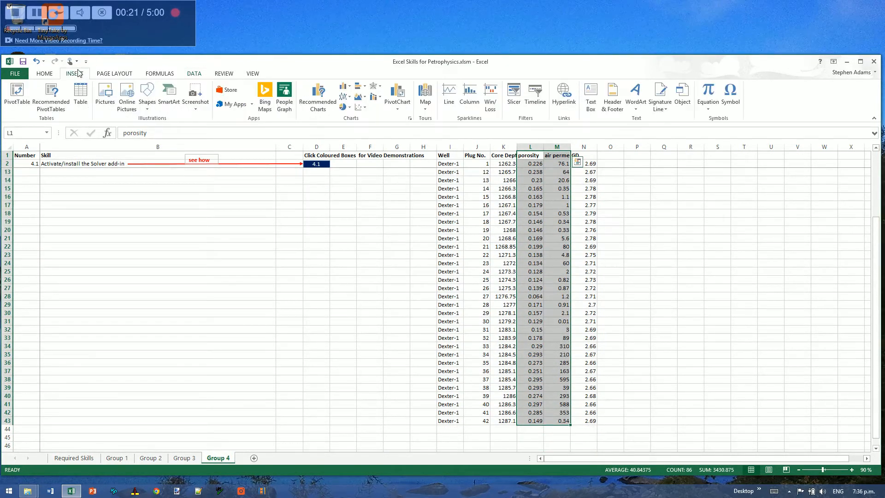
{"action": "left_click", "coordinate": [360, 111]}
{"action": "left_click", "coordinate": [365, 138]}
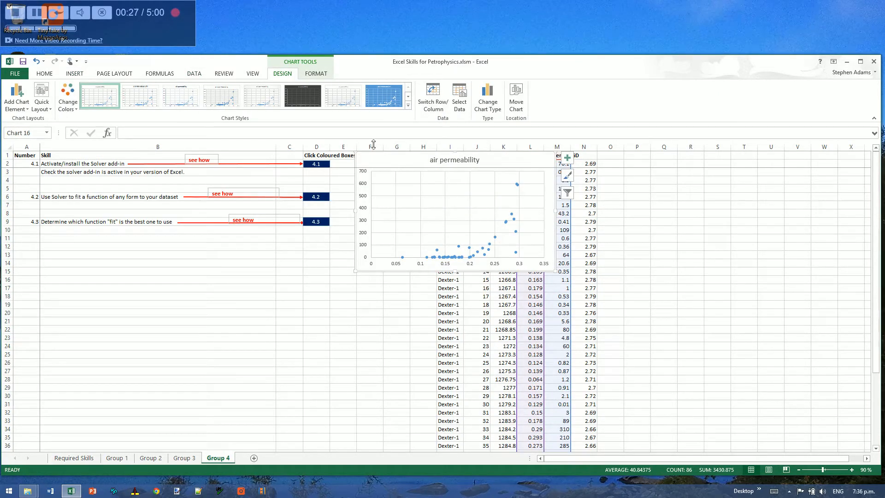
Step: Add primary horizontal and primary vertical axis titles to the scatter chart
{"action": "left_click", "coordinate": [15, 97]}
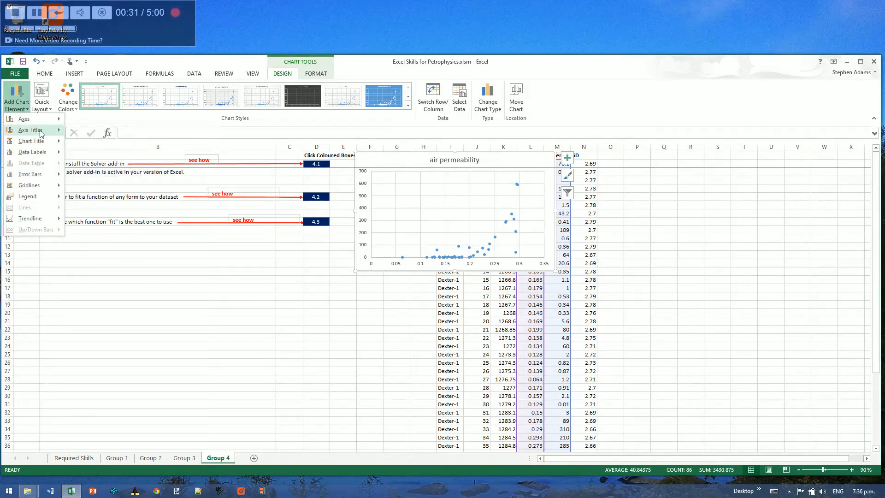
{"action": "left_click", "coordinate": [83, 134]}
{"action": "left_click", "coordinate": [17, 102]}
{"action": "mouse_move", "coordinate": [47, 134]}
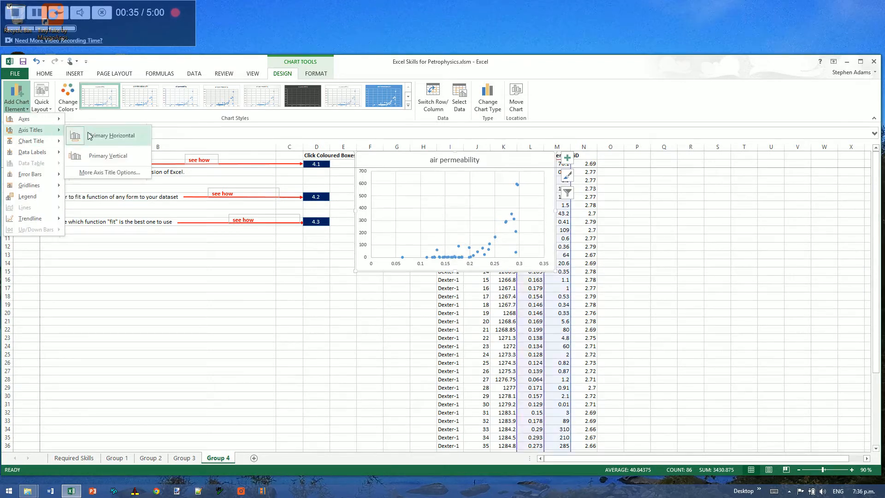
{"action": "left_click", "coordinate": [85, 152]}
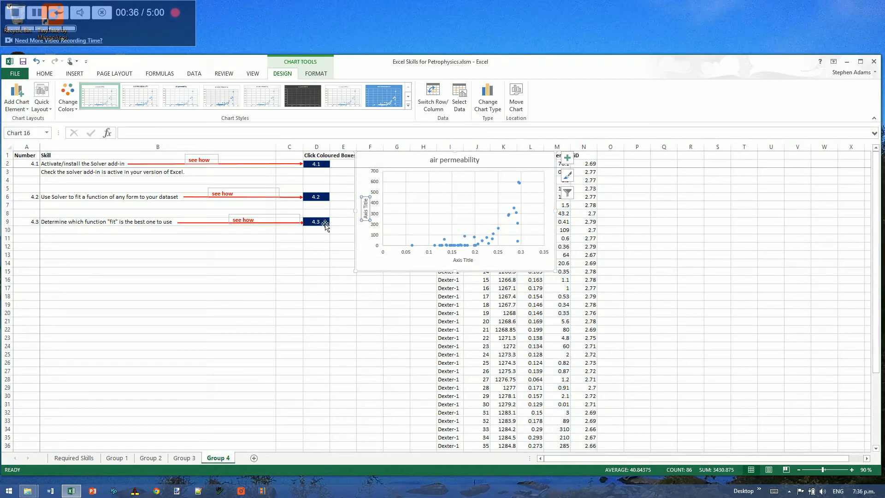
Step: Set the vertical axis to a base-10 logarithmic scale with the horizontal axis crossing at 0.01
{"action": "right_click", "coordinate": [375, 211]}
{"action": "left_click", "coordinate": [382, 306]}
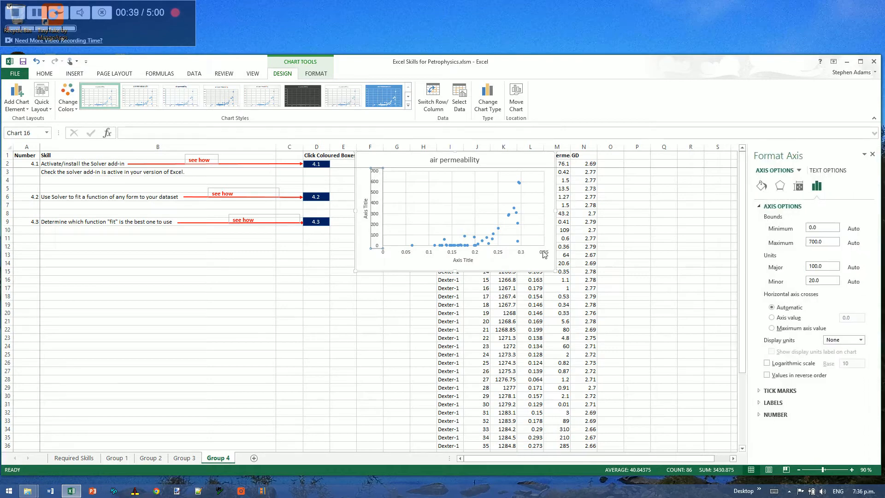
{"action": "left_click", "coordinate": [767, 363]}
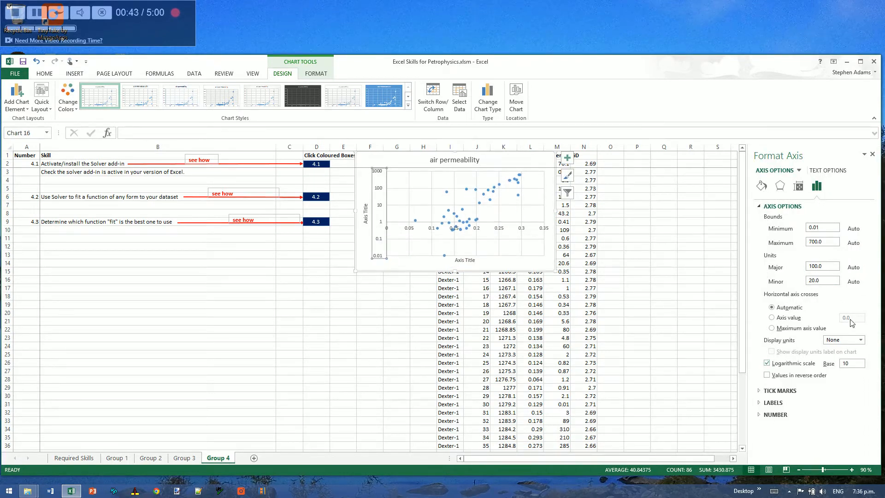
{"action": "left_click", "coordinate": [784, 317]}
{"action": "left_click", "coordinate": [850, 317]}
{"action": "type", "text": "1"}
{"action": "key", "text": "Return"}
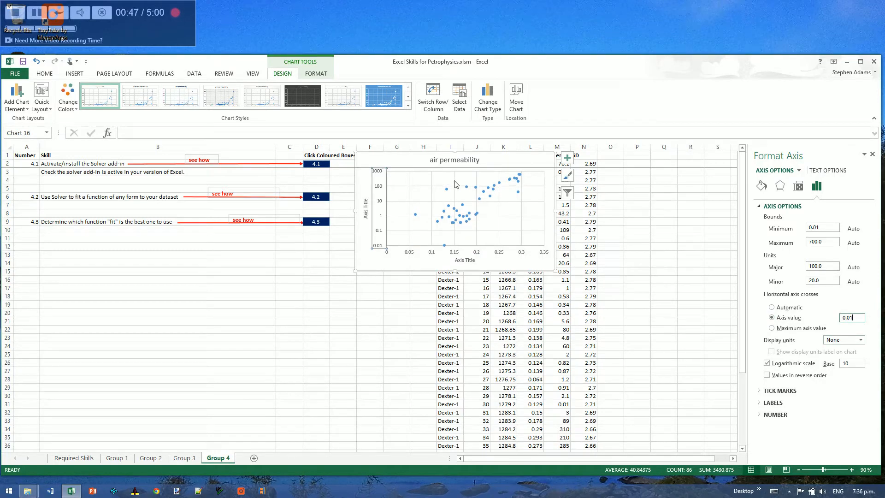
Step: Move the chart slightly down the sheet and title its vertical axis "permeability (mD)"
{"action": "left_click_drag", "start_coordinate": [388, 189], "coordinate": [354, 240]}
{"action": "left_click", "coordinate": [353, 237]}
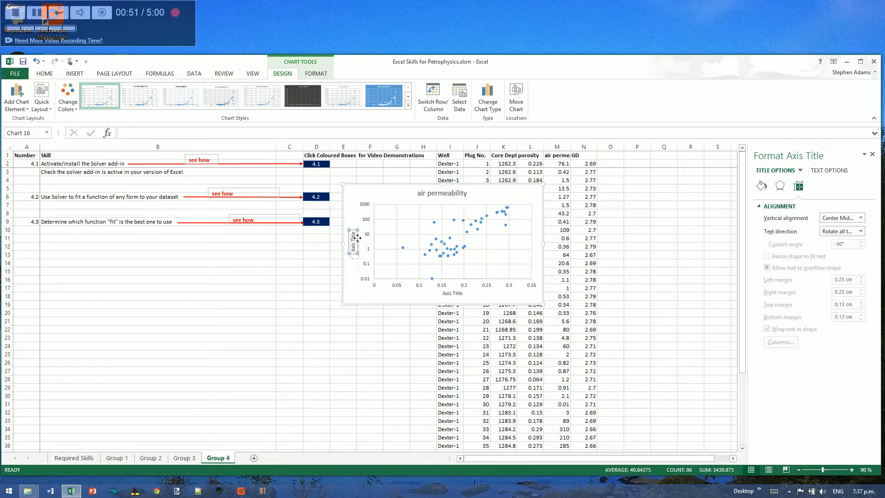
{"action": "left_click", "coordinate": [37, 61]}
{"action": "triple_click", "coordinate": [353, 237]}
{"action": "type", "text": "permeability (mD)"}
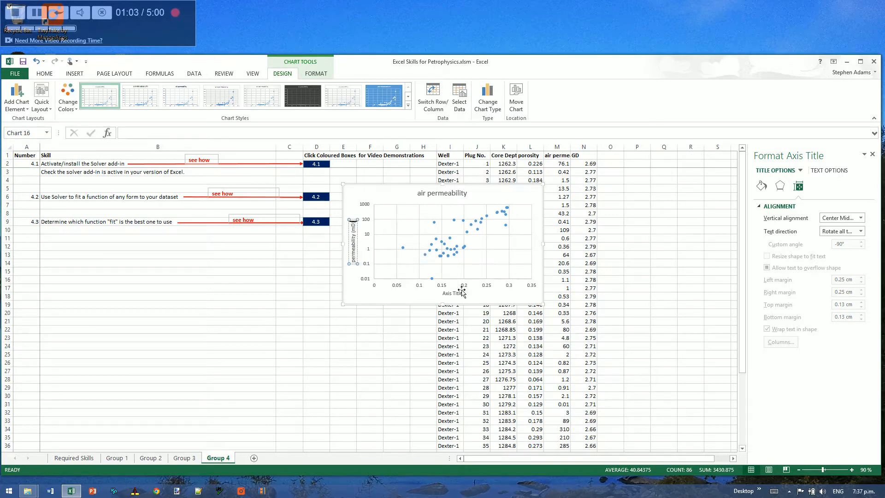
Step: Title the horizontal axis "porosity (v/v)" and enlarge the chart by its lower-left corner
{"action": "left_click", "coordinate": [456, 293]}
{"action": "left_click_drag", "start_coordinate": [442, 293], "coordinate": [470, 298]}
{"action": "type", "text": "porosity (v/v)"}
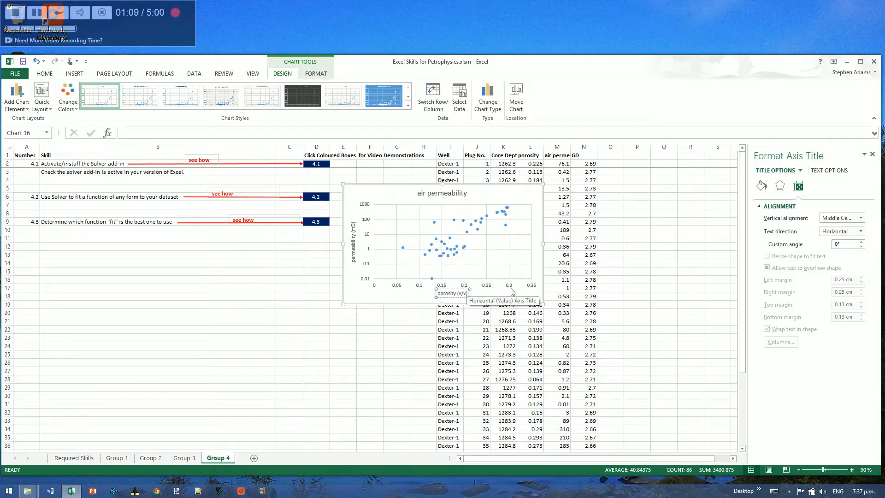
{"action": "left_click", "coordinate": [498, 266]}
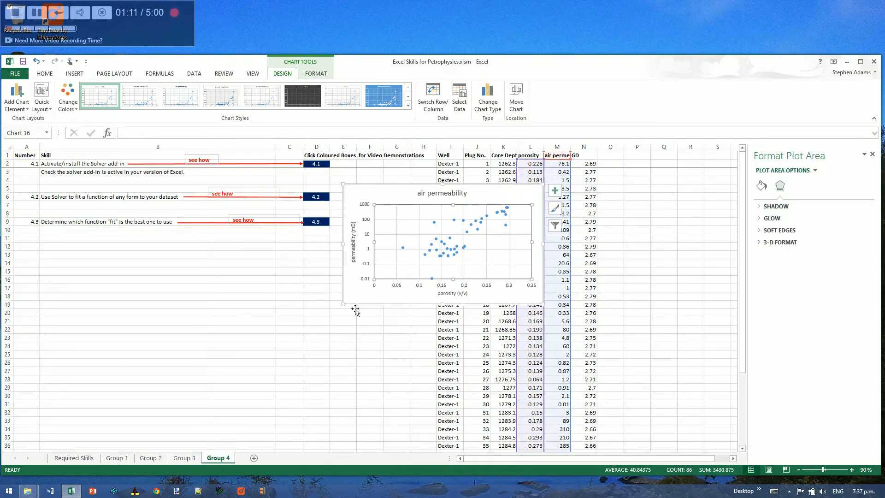
{"action": "left_click_drag", "start_coordinate": [343, 305], "coordinate": [302, 337]}
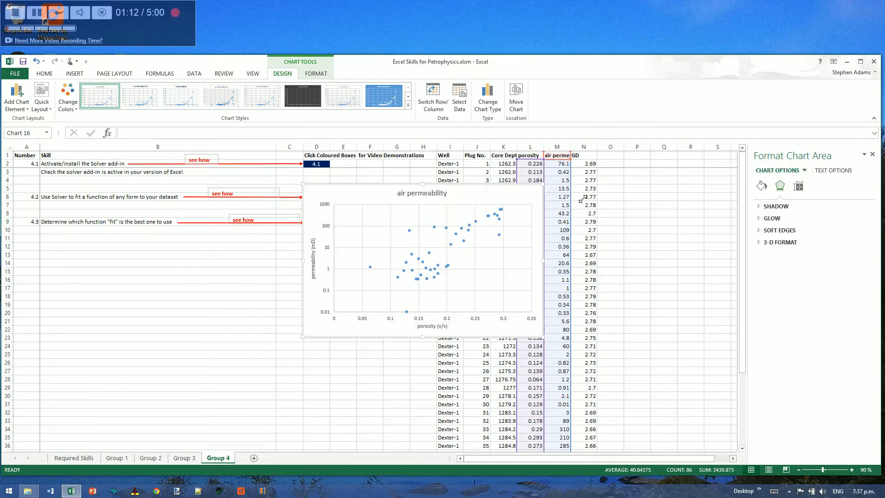
Step: Enter the column header Kest in cell O1
{"action": "left_click", "coordinate": [608, 158]}
{"action": "type", "text": "Ke"}
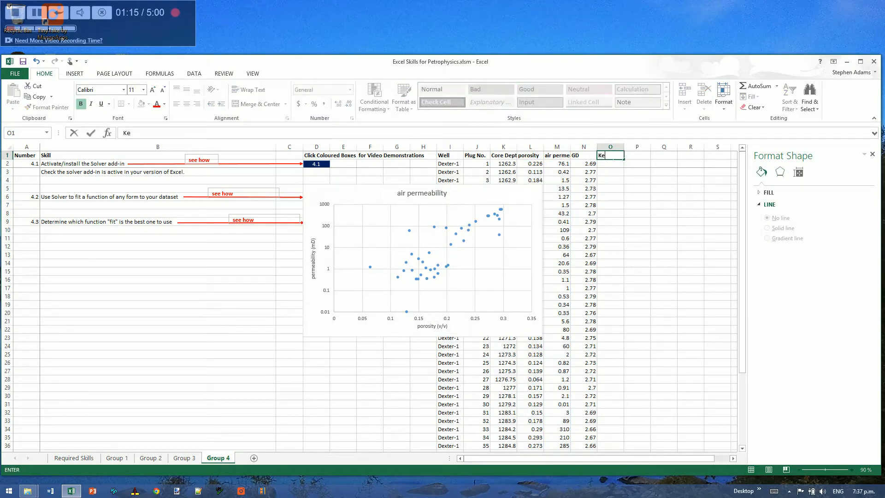
{"action": "type", "text": "st"}
{"action": "key", "text": "Return"}
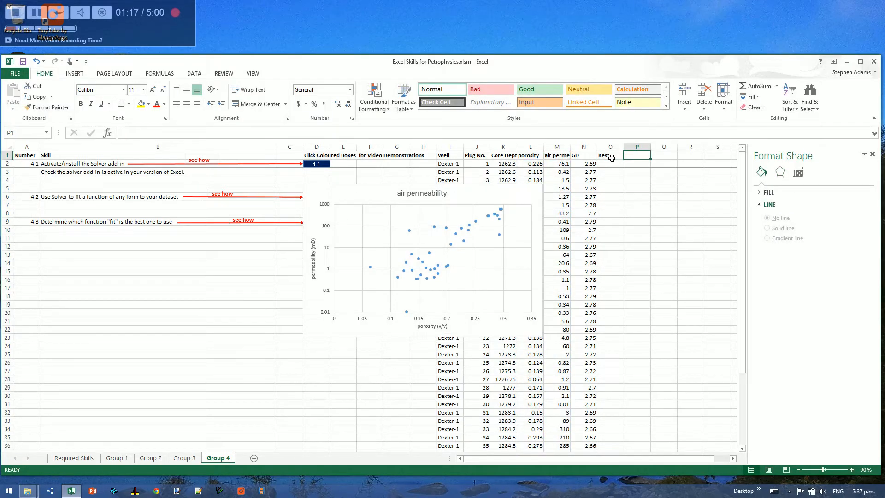
Step: Write the model equation K=10^(a*phi+b) as text in cell R2
{"action": "left_click", "coordinate": [691, 167]}
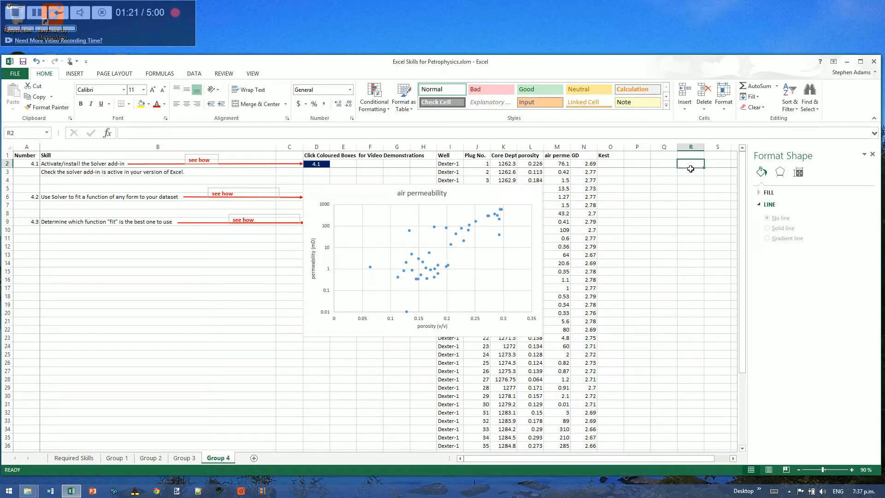
{"action": "type", "text": "K=1-^(a*phi+b"}
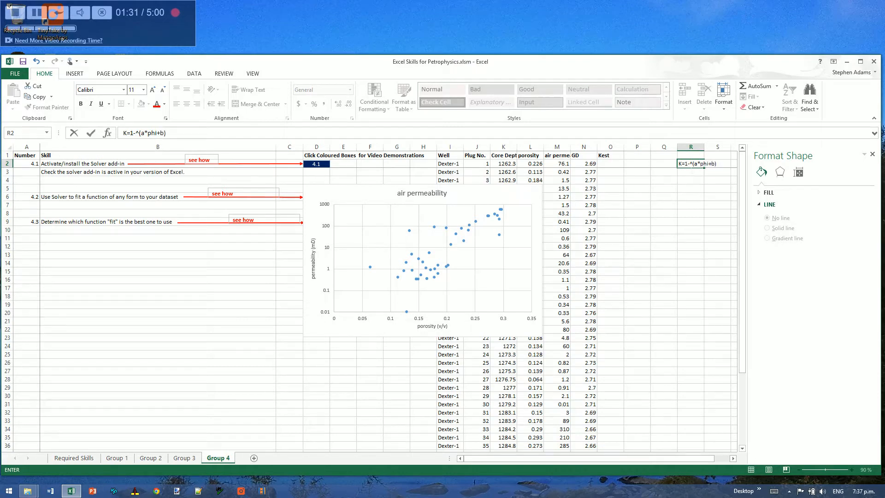
{"action": "left_click", "coordinate": [38, 17]}
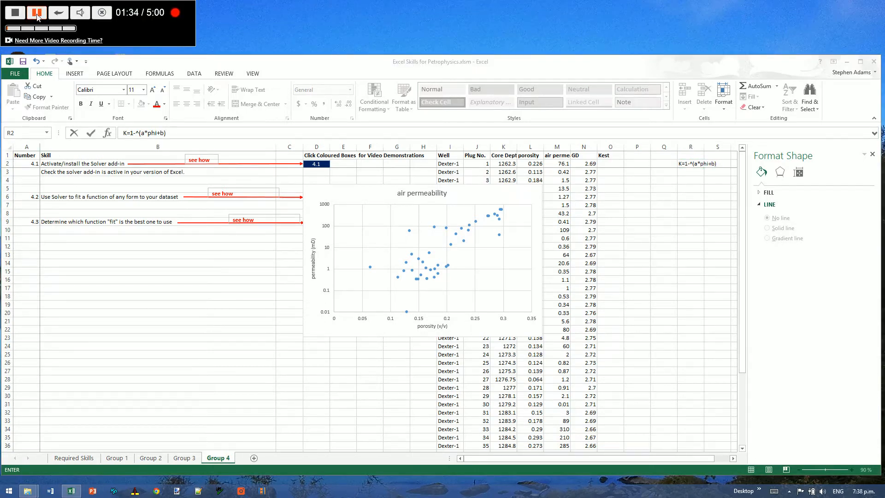
{"action": "left_click", "coordinate": [665, 209]}
{"action": "left_click", "coordinate": [687, 164]}
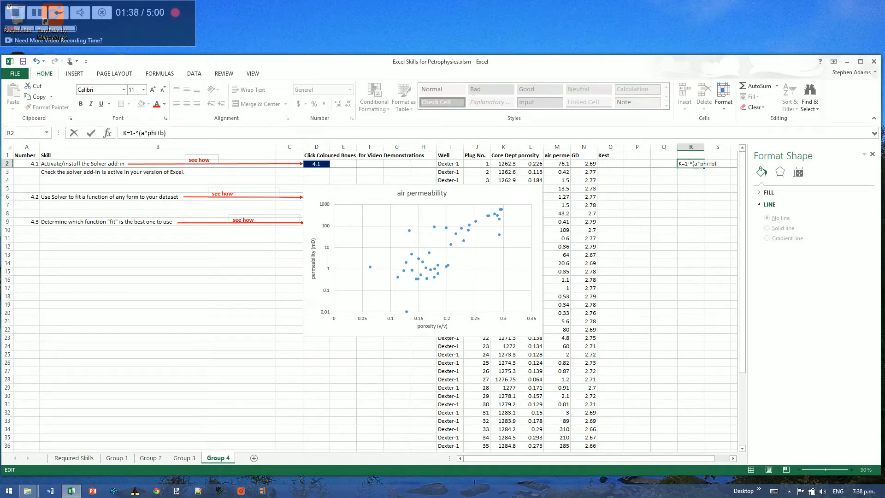
{"action": "key", "text": "Delete"}
{"action": "type", "text": "0"}
{"action": "key", "text": "Return"}
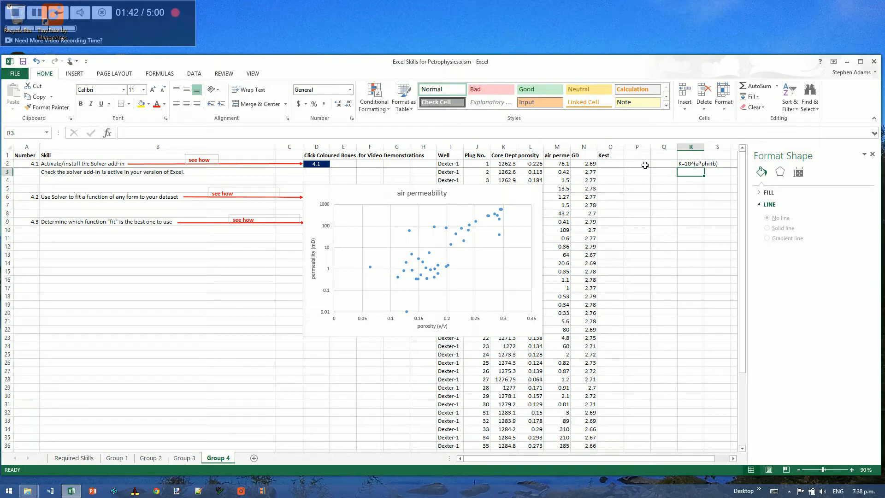
Step: Label cells R3 and R4 below the equation as a and b
{"action": "type", "text": "a"}
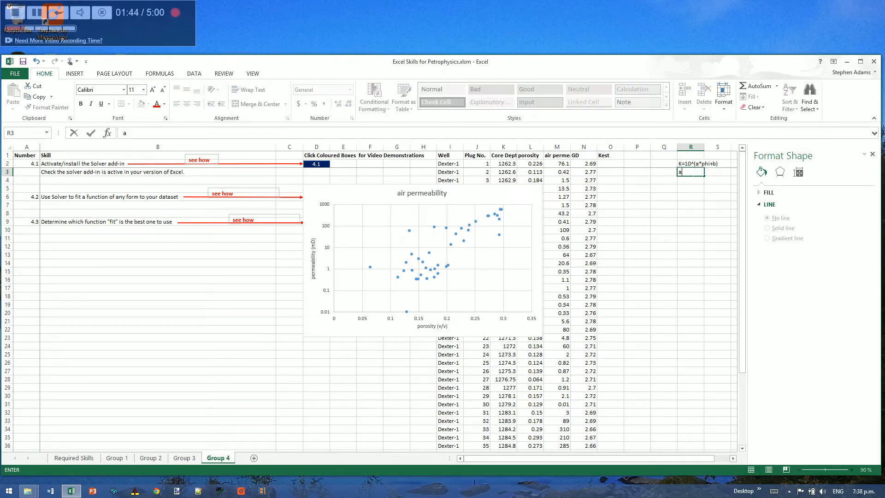
{"action": "key", "text": "Return"}
{"action": "type", "text": "b"}
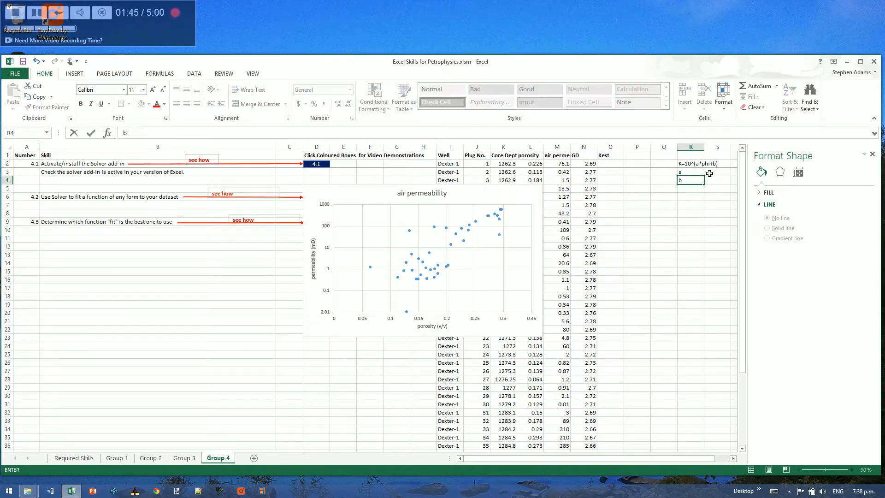
Step: Enter the starting values 15 for a in S3 and -2 for b in S4
{"action": "left_click", "coordinate": [713, 173]}
{"action": "type", "text": "15"}
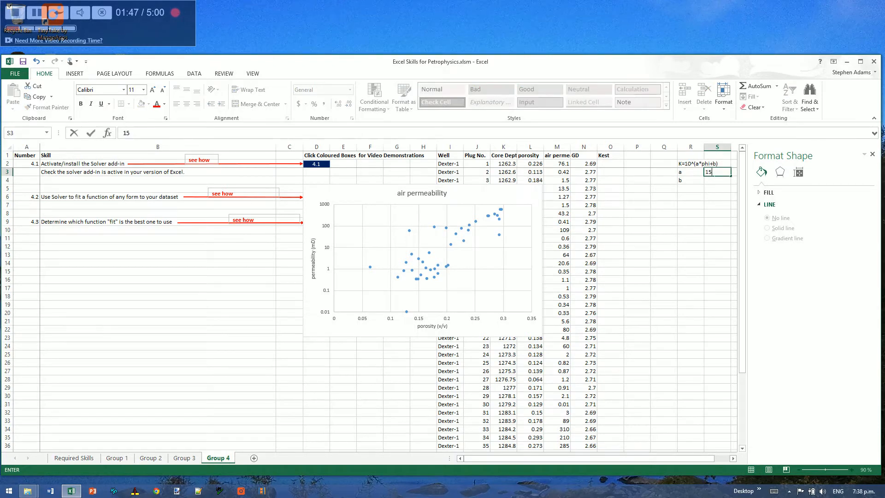
{"action": "key", "text": "Return"}
{"action": "type", "text": "2"}
{"action": "key", "text": "Return"}
{"action": "left_click", "coordinate": [721, 183]}
{"action": "type", "text": "-2"}
{"action": "key", "text": "Return"}
Step: Make the a and b labels in R3:R4 bold and right-aligned
{"action": "left_click", "coordinate": [689, 177]}
{"action": "left_click_drag", "start_coordinate": [689, 176], "coordinate": [690, 183]}
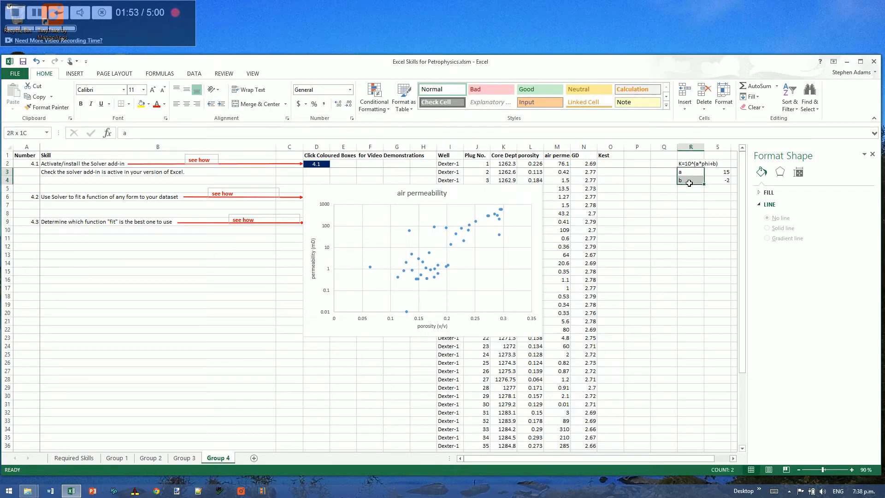
{"action": "left_click", "coordinate": [81, 103]}
{"action": "left_click", "coordinate": [196, 104]}
{"action": "left_click", "coordinate": [659, 245]}
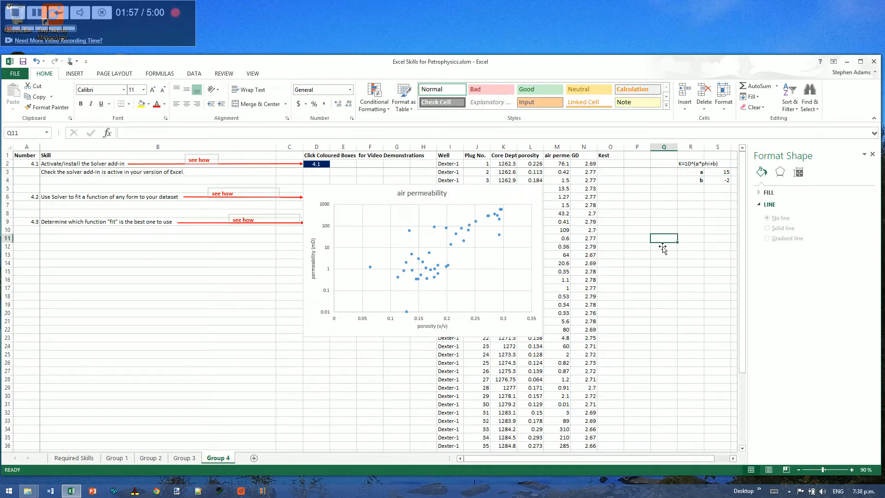
Step: Enter the formula =10^($S$3*L2+S4) in O2 and fill it down the Kest column
{"action": "left_click", "coordinate": [618, 180]}
{"action": "left_click", "coordinate": [613, 165]}
{"action": "type", "text": "="}
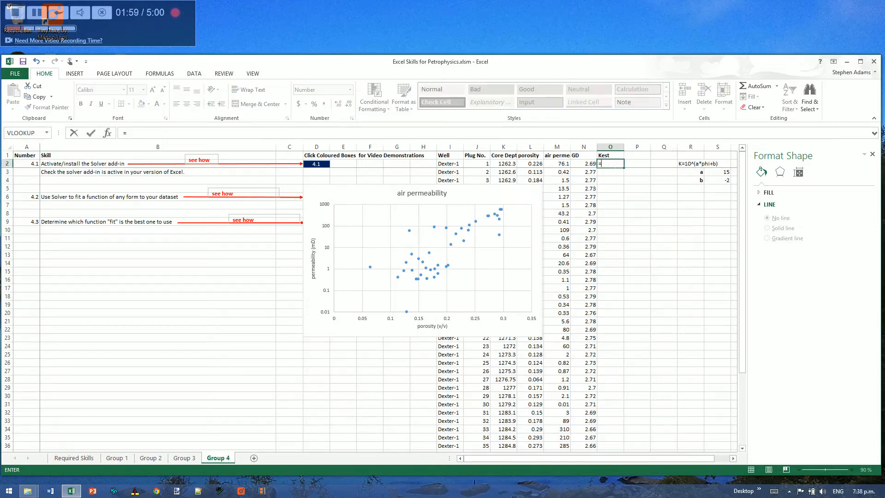
{"action": "type", "text": "10^("}
{"action": "left_click", "coordinate": [717, 174]}
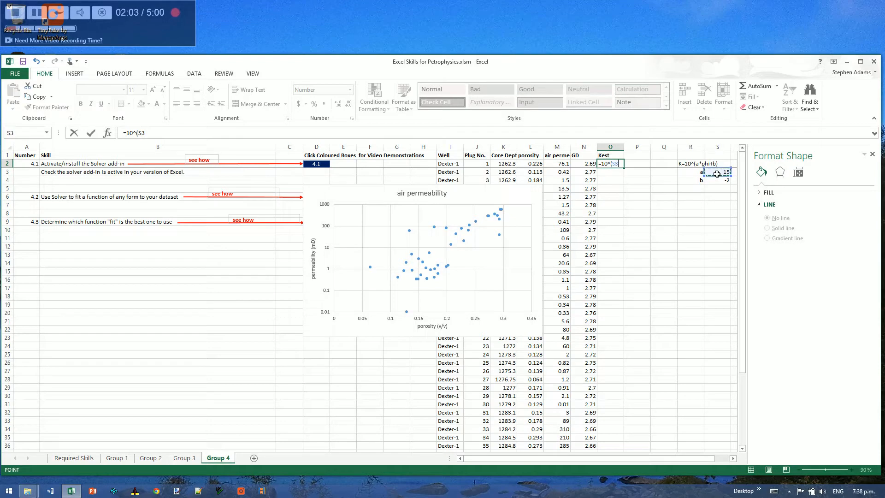
{"action": "key", "text": "F4"}
{"action": "type", "text": "*"}
{"action": "left_click", "coordinate": [531, 165]}
{"action": "type", "text": "+"}
{"action": "left_click", "coordinate": [725, 181]}
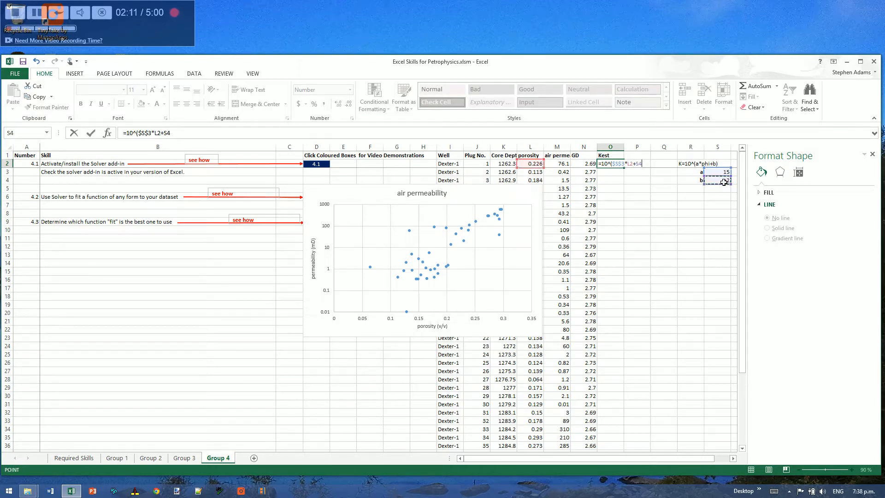
{"action": "type", "text": ")"}
{"action": "key", "text": "Return"}
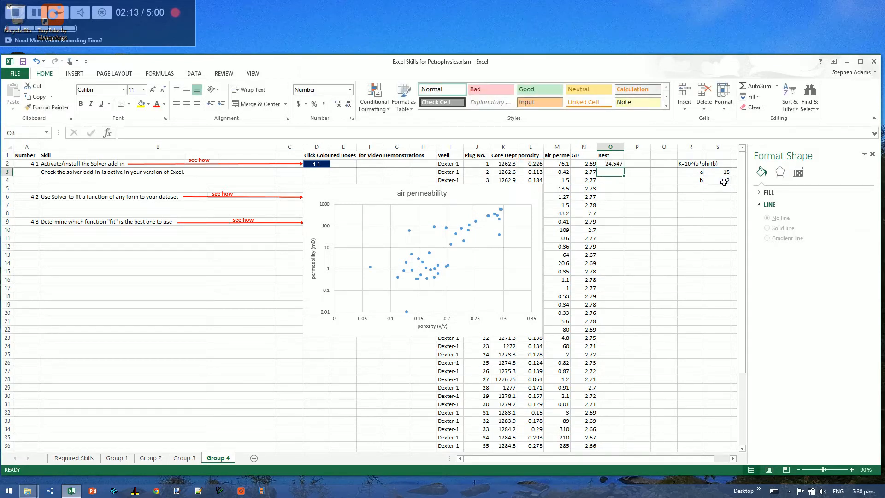
{"action": "left_click", "coordinate": [617, 166]}
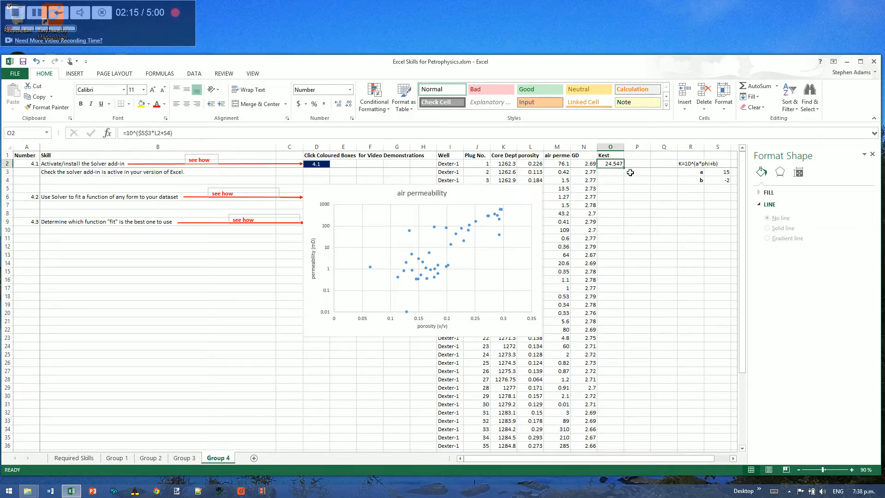
{"action": "double_click", "coordinate": [624, 167]}
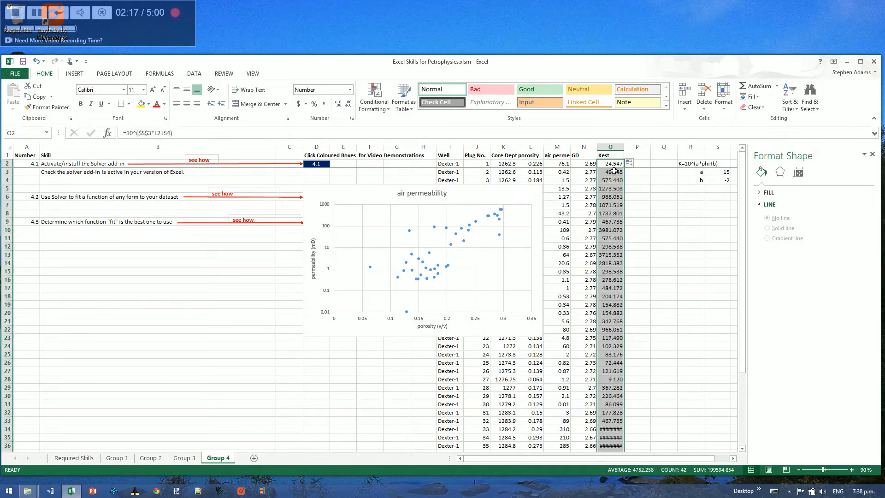
Step: Enter the column header dKest in cell P1
{"action": "left_click", "coordinate": [640, 157]}
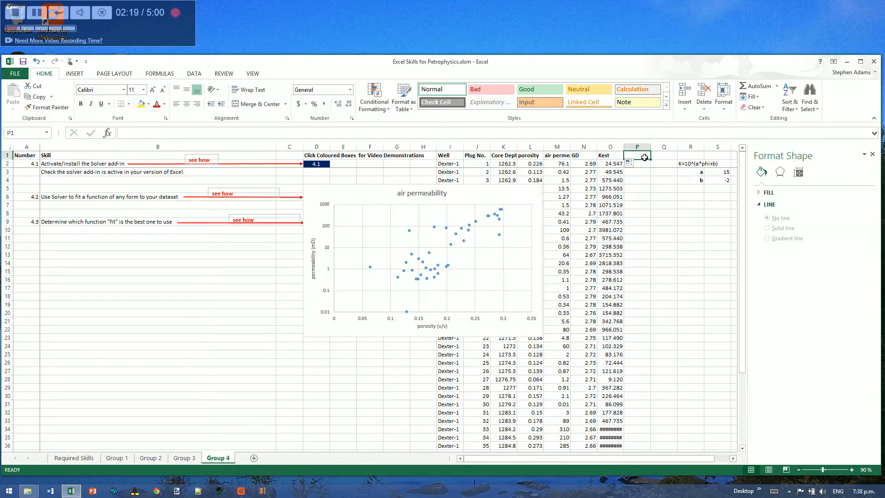
{"action": "type", "text": "dKest"}
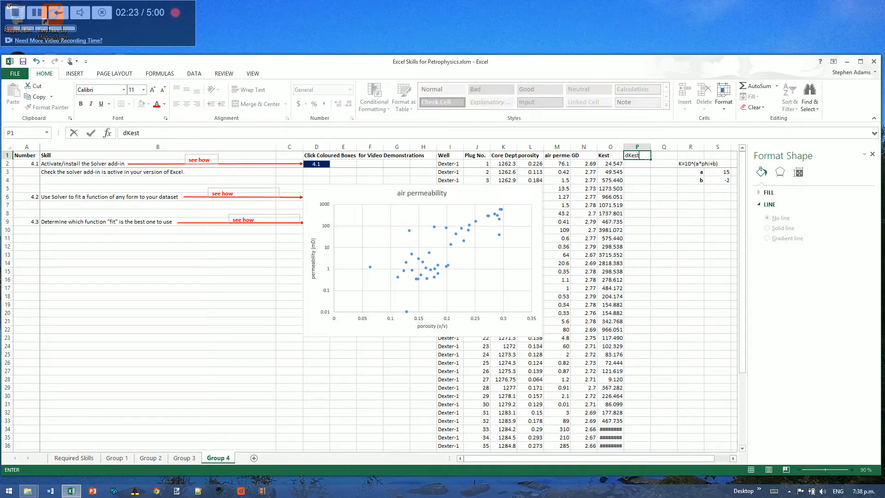
{"action": "key", "text": "Return"}
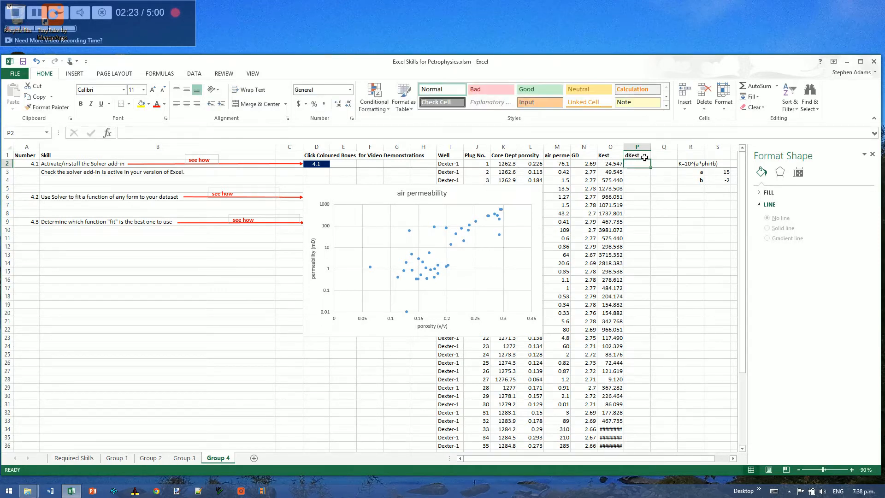
Step: Enter the formula =LOG(O2)-LOG(M2) in P2 for the log difference between estimated and measured permeability
{"action": "type", "text": "=log("}
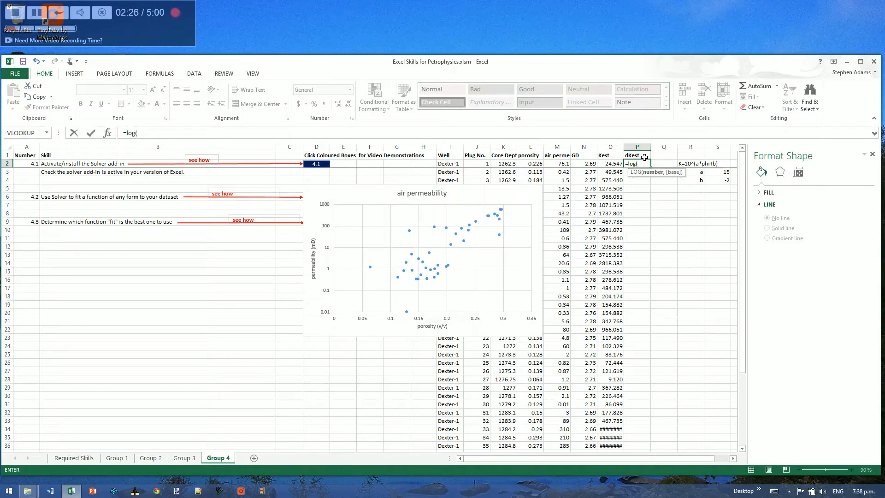
{"action": "left_click", "coordinate": [611, 164]}
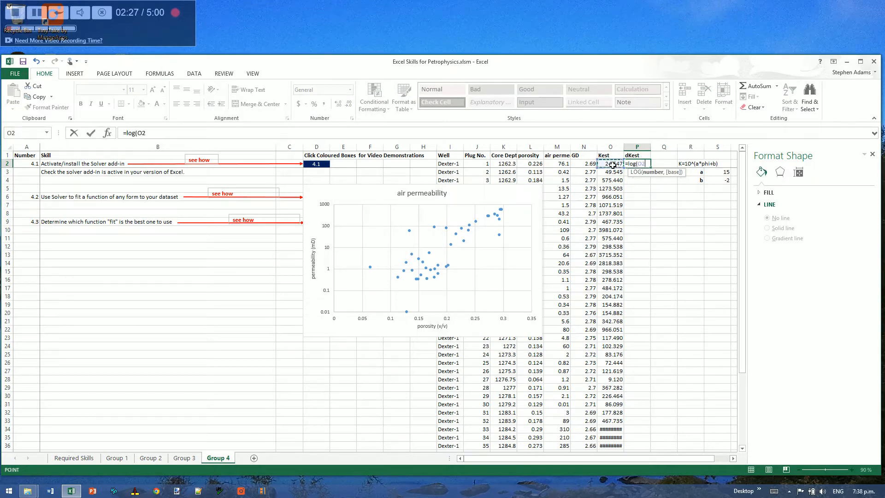
{"action": "type", "text": ")-log("}
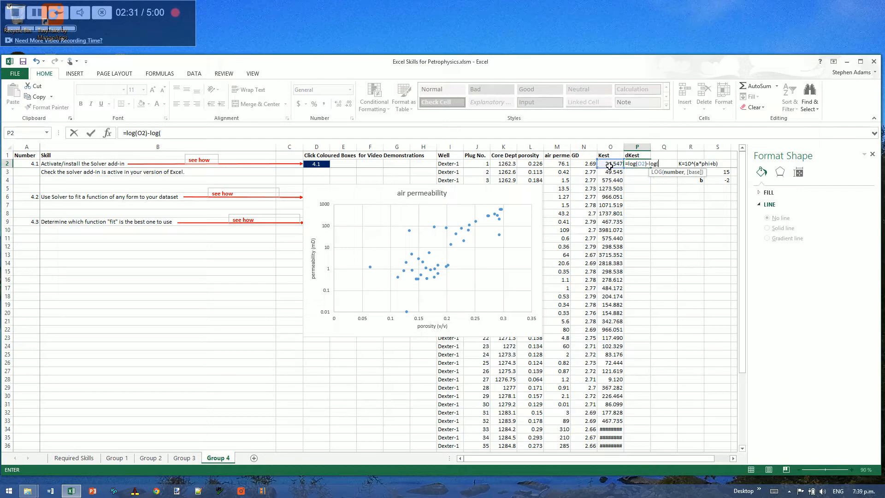
{"action": "left_click", "coordinate": [555, 167]}
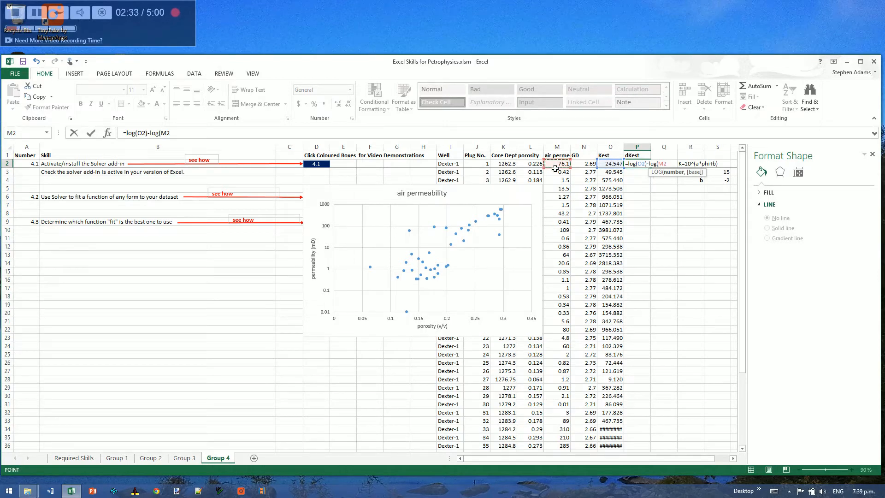
{"action": "key", "text": "Return"}
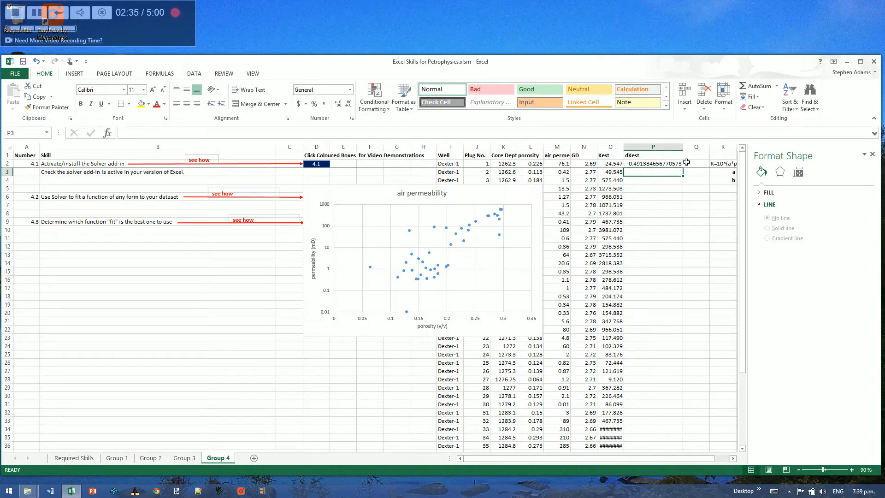
Step: Format P2 as a number with 3 decimal places
{"action": "right_click", "coordinate": [675, 163]}
{"action": "left_click", "coordinate": [713, 318]}
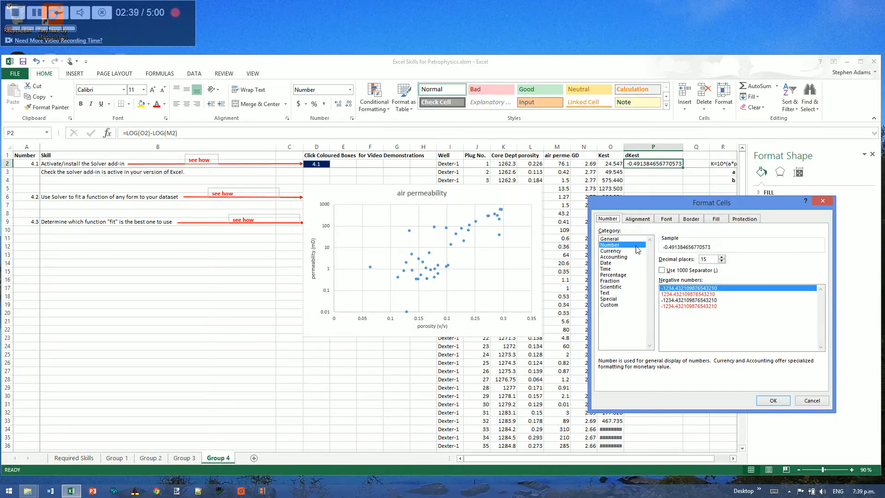
{"action": "double_click", "coordinate": [703, 259]}
{"action": "type", "text": "3"}
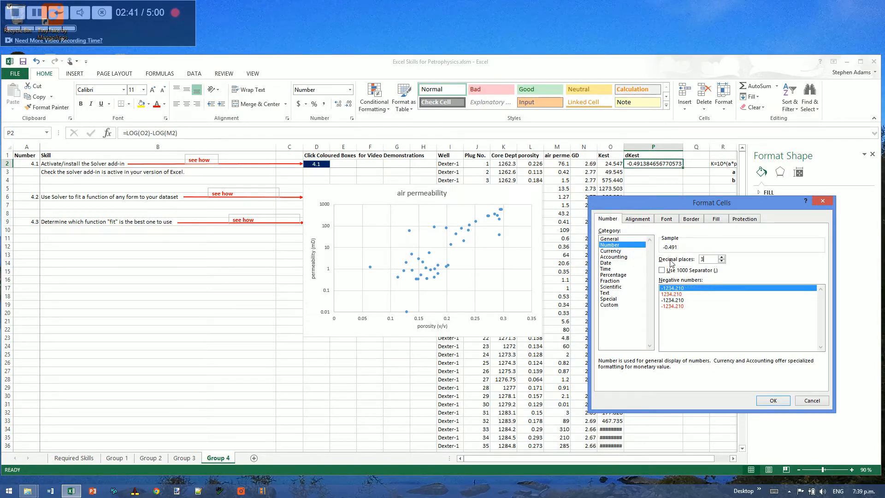
{"action": "key", "text": "Return"}
Step: Narrow column P and fill the P2 formula down the dKest column
{"action": "left_click_drag", "start_coordinate": [682, 155], "coordinate": [660, 155]}
{"action": "double_click", "coordinate": [659, 172]}
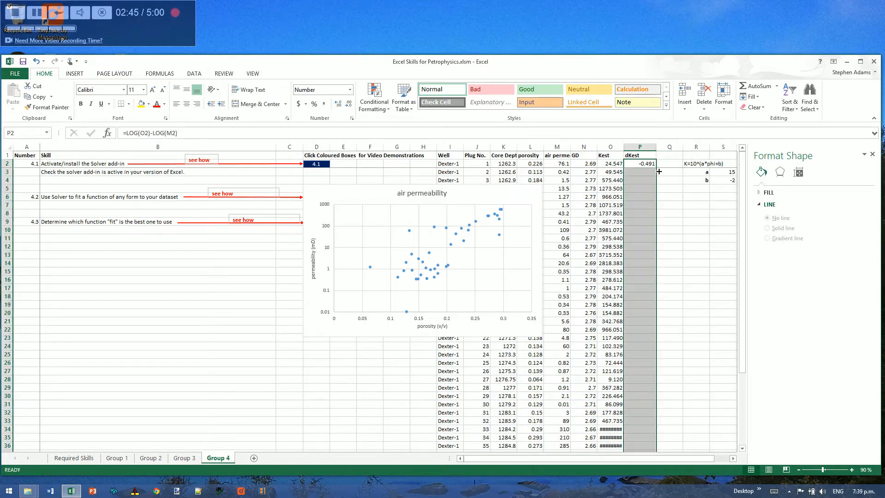
Step: Insert a new column after dKest and enter the header diff^2 in Q1
{"action": "right_click", "coordinate": [669, 148]}
{"action": "left_click", "coordinate": [689, 213]}
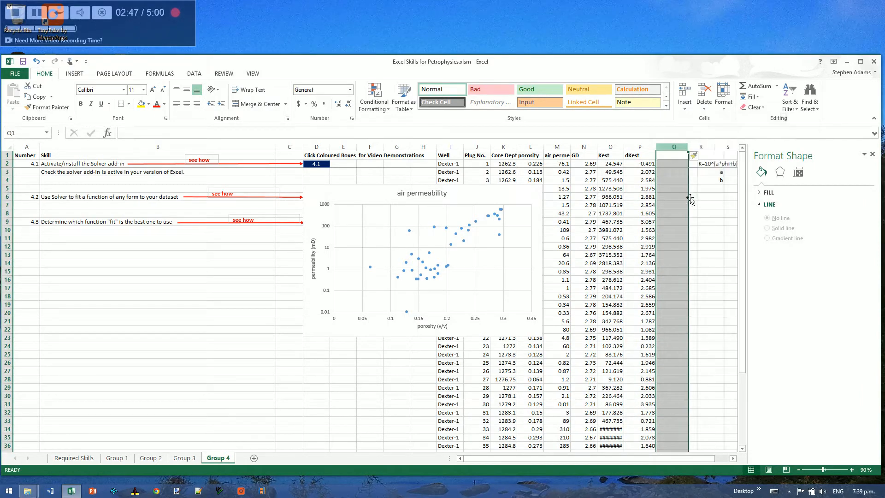
{"action": "left_click", "coordinate": [668, 157]}
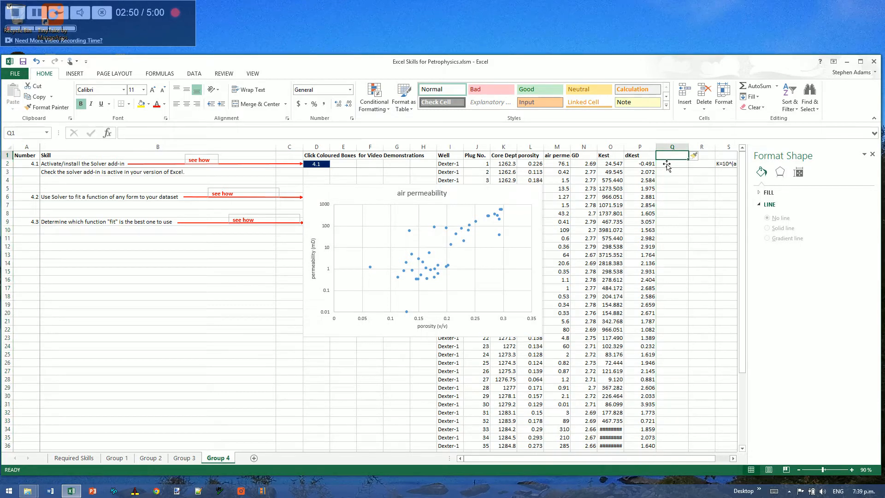
{"action": "type", "text": "diff^2"}
{"action": "key", "text": "Return"}
Step: Enter the formula =P2^2 in Q2 and fill it down the diff^2 column
{"action": "type", "text": "="}
{"action": "key", "text": "Left"}
{"action": "type", "text": "^2"}
{"action": "key", "text": "Return"}
{"action": "left_click", "coordinate": [670, 164]}
{"action": "double_click", "coordinate": [687, 167]}
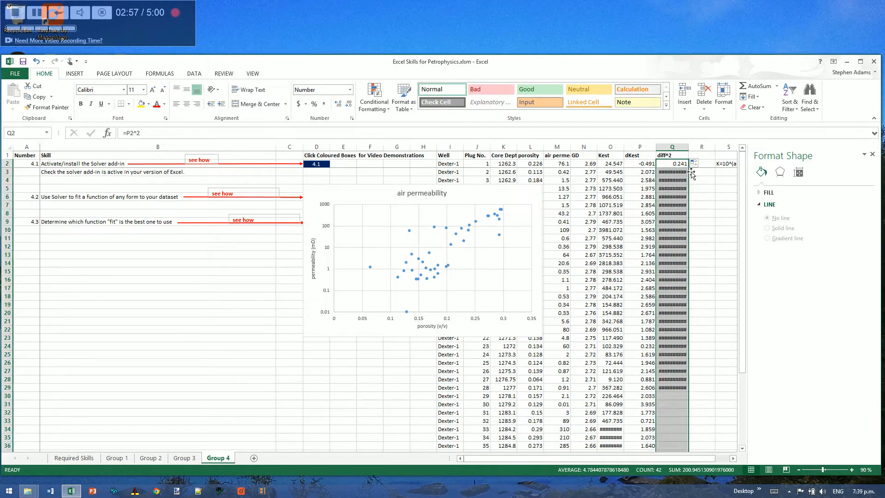
Step: Format the diff^2 values in column Q as numbers with 4 decimal places
{"action": "right_click", "coordinate": [677, 166]}
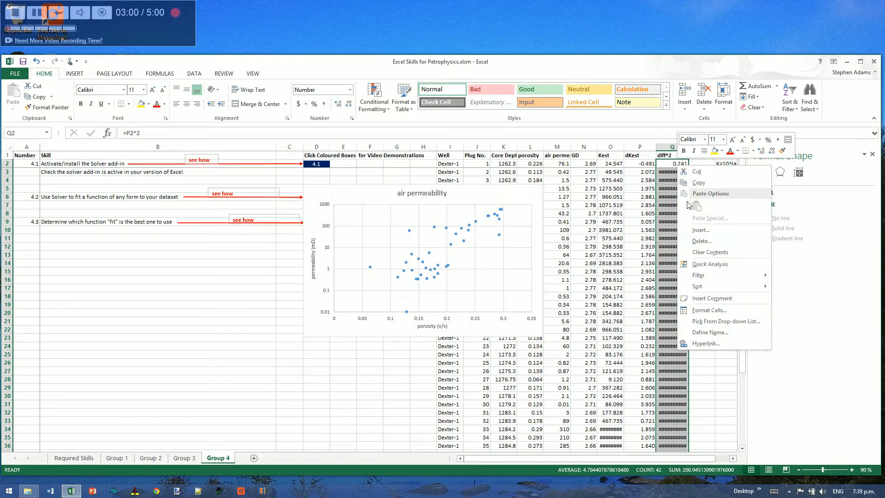
{"action": "left_click", "coordinate": [709, 310]}
{"action": "left_click_drag", "start_coordinate": [701, 258], "coordinate": [694, 258]}
{"action": "type", "text": "4"}
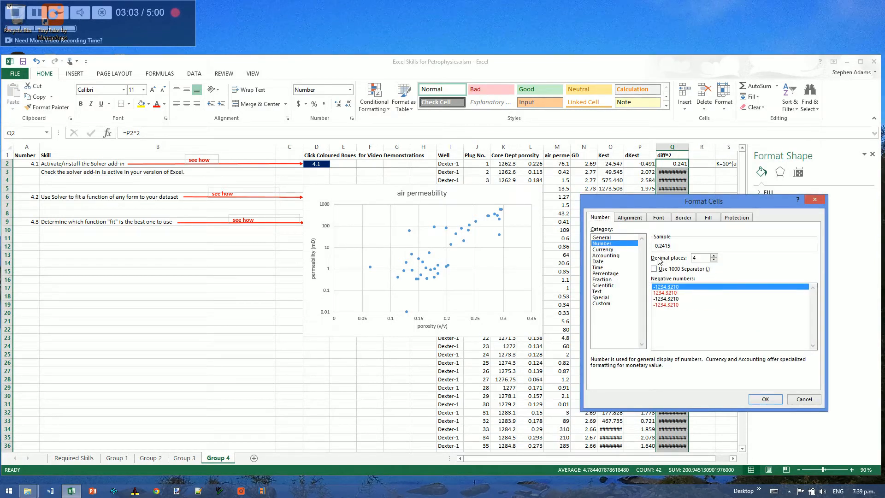
{"action": "key", "text": "Return"}
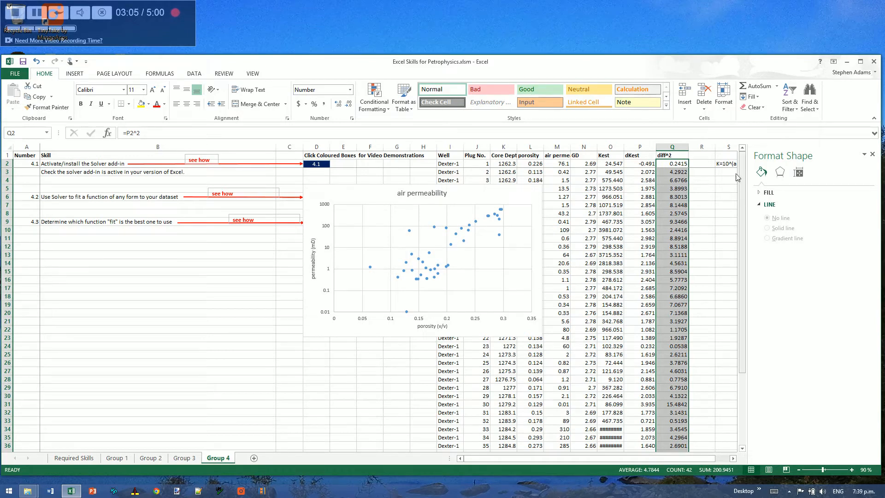
Step: Close the Format Shape pane, and enter the label sum in S6 with =SUM(Q2:Q43) beside it in T6
{"action": "left_click", "coordinate": [643, 165]}
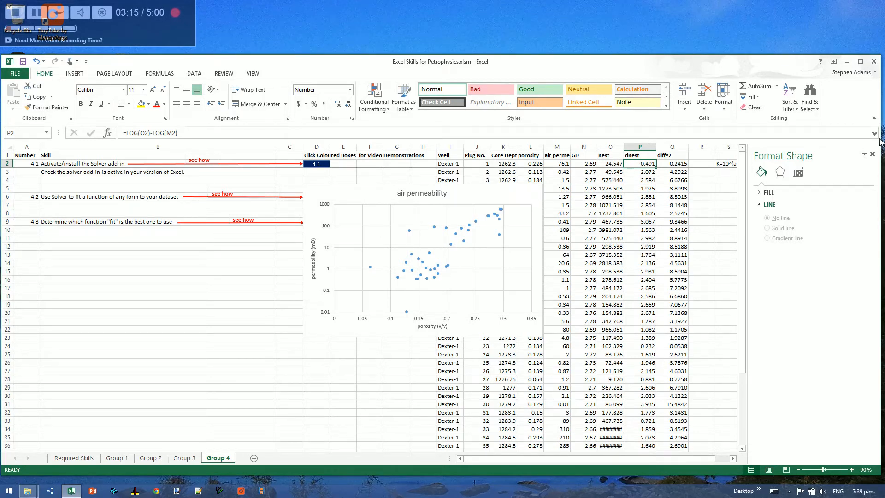
{"action": "left_click", "coordinate": [872, 154]}
{"action": "left_click", "coordinate": [738, 197]}
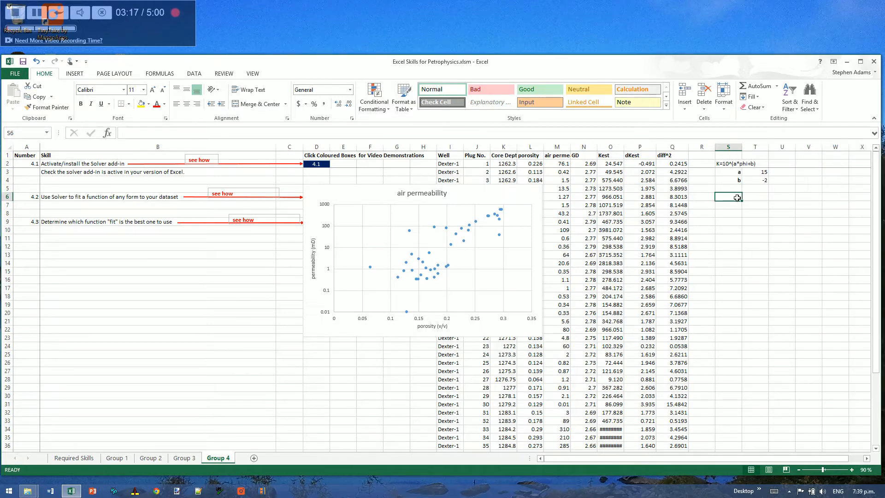
{"action": "type", "text": "sum"}
{"action": "key", "text": "Return"}
{"action": "key", "text": "Right"}
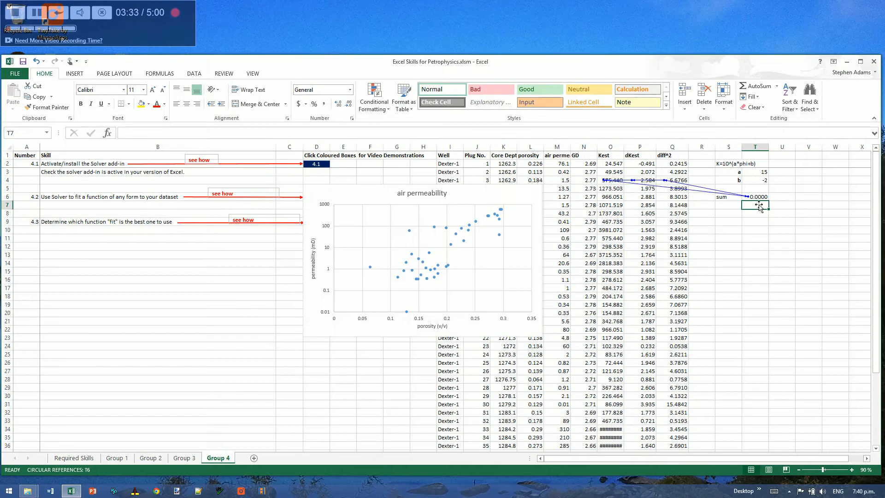
Step: Make the T4 reference absolute in the O2 formula and refill it down the Kest column
{"action": "left_click", "coordinate": [606, 180]}
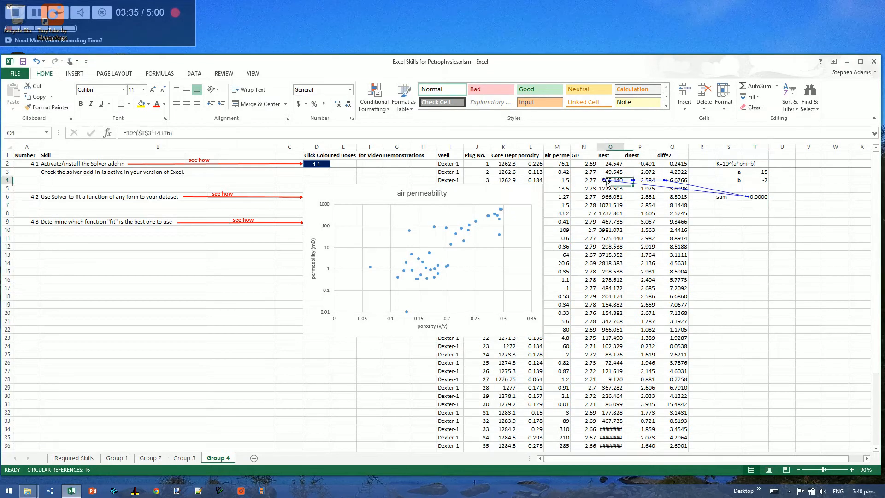
{"action": "left_click", "coordinate": [607, 164]}
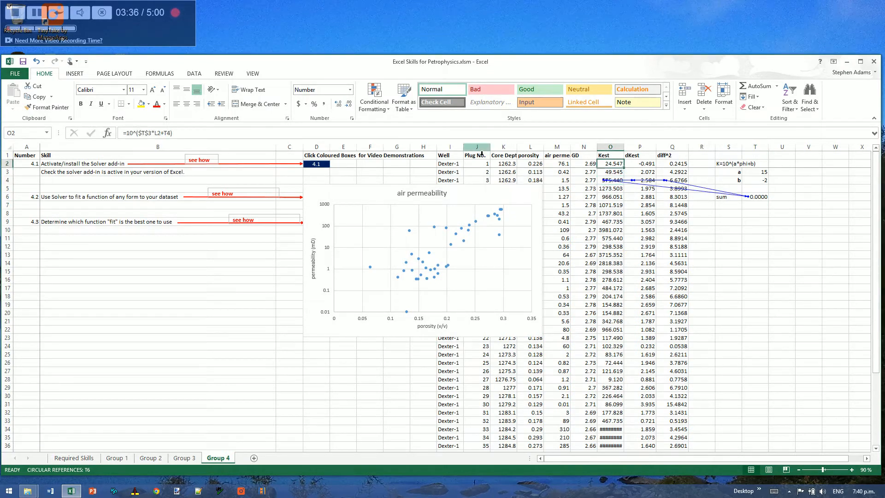
{"action": "left_click", "coordinate": [164, 133]}
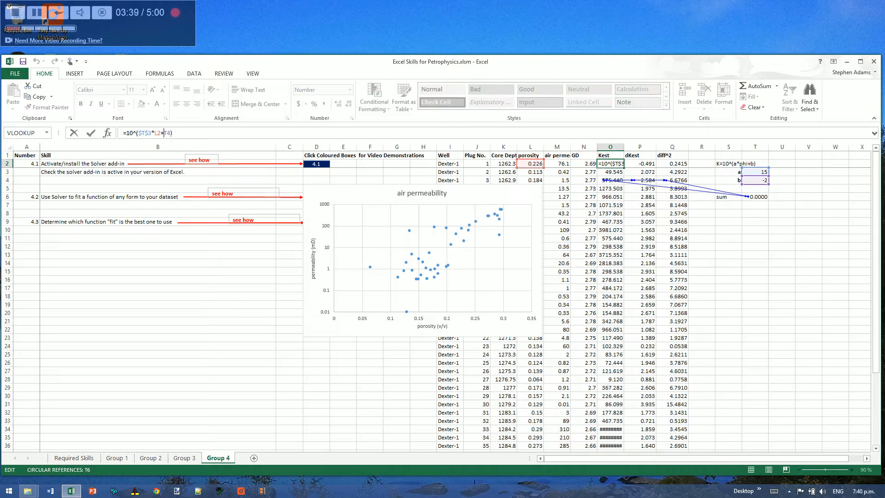
{"action": "key", "text": "Return"}
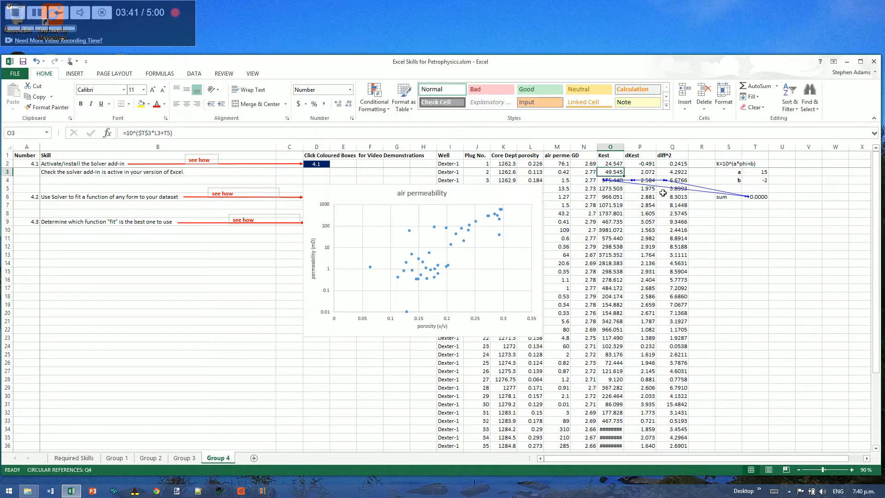
{"action": "key", "text": "Up"}
{"action": "double_click", "coordinate": [626, 171]}
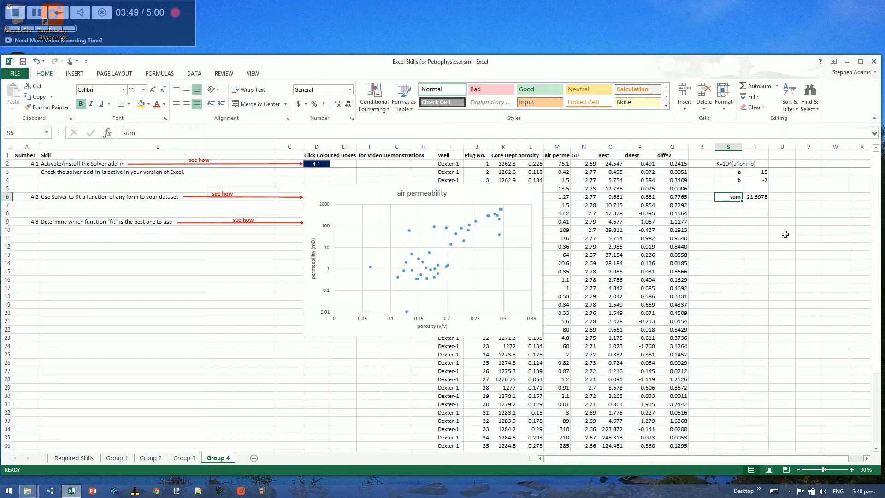
Step: Open Solver, set it to minimise by changing cells T3:T4, and try to solve with the existing objective cell
{"action": "left_click", "coordinate": [755, 197]}
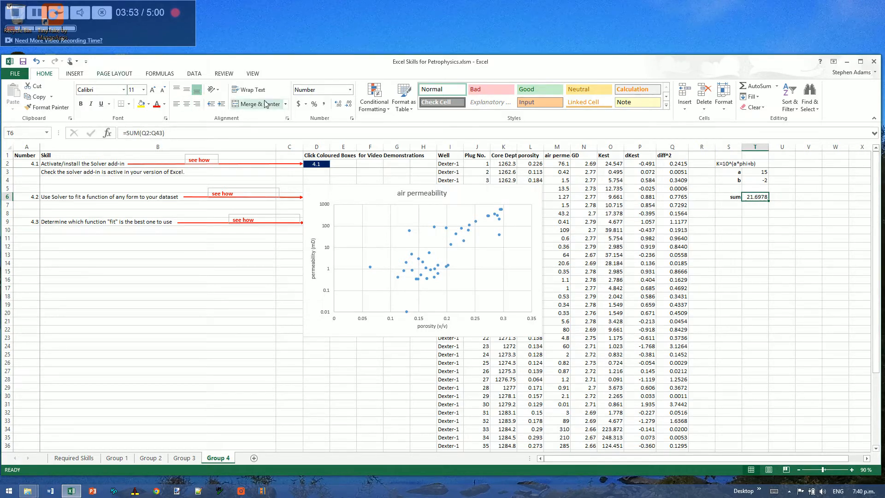
{"action": "left_click", "coordinate": [194, 74]}
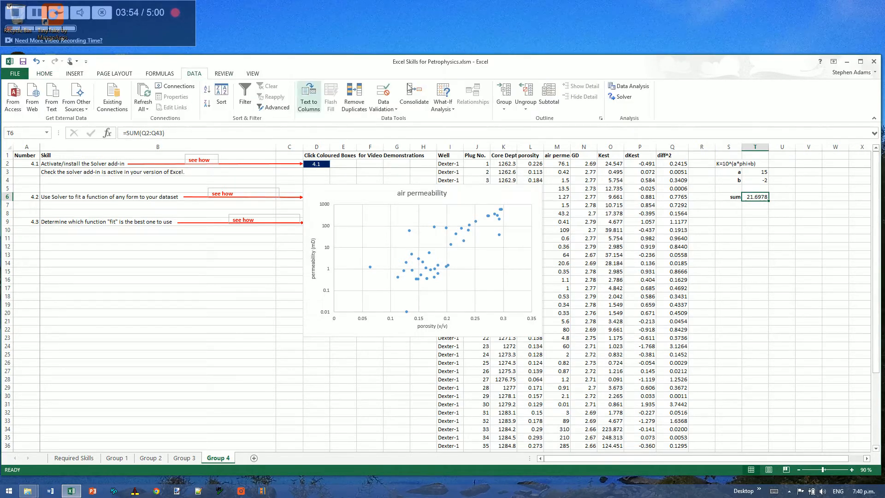
{"action": "left_click", "coordinate": [623, 97]}
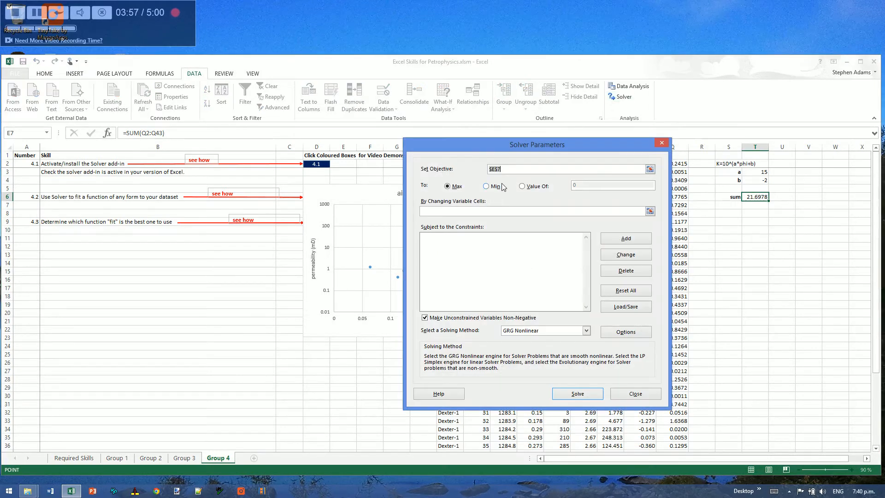
{"action": "left_click", "coordinate": [489, 187]}
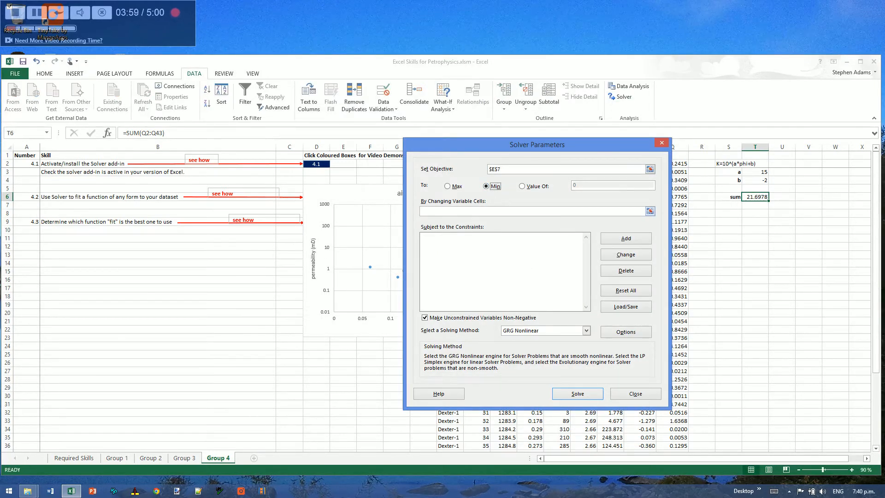
{"action": "key", "text": "Tab"}
{"action": "left_click_drag", "start_coordinate": [759, 174], "coordinate": [752, 183]}
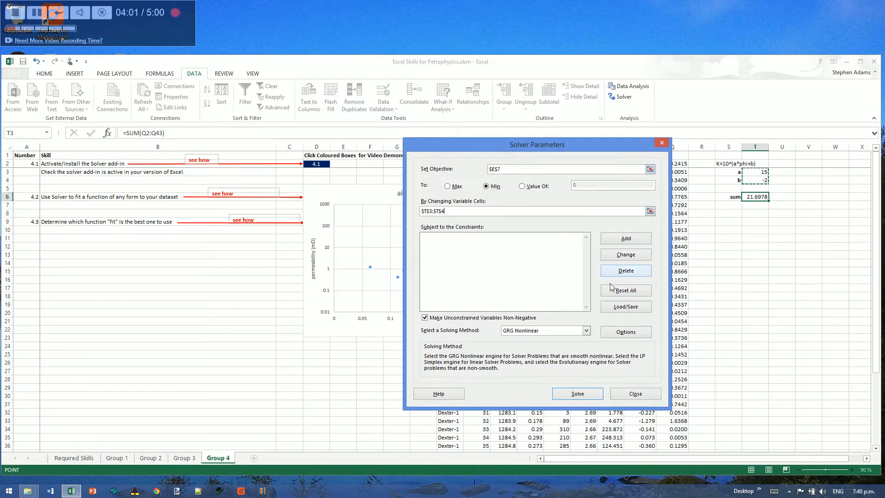
{"action": "left_click", "coordinate": [578, 394]}
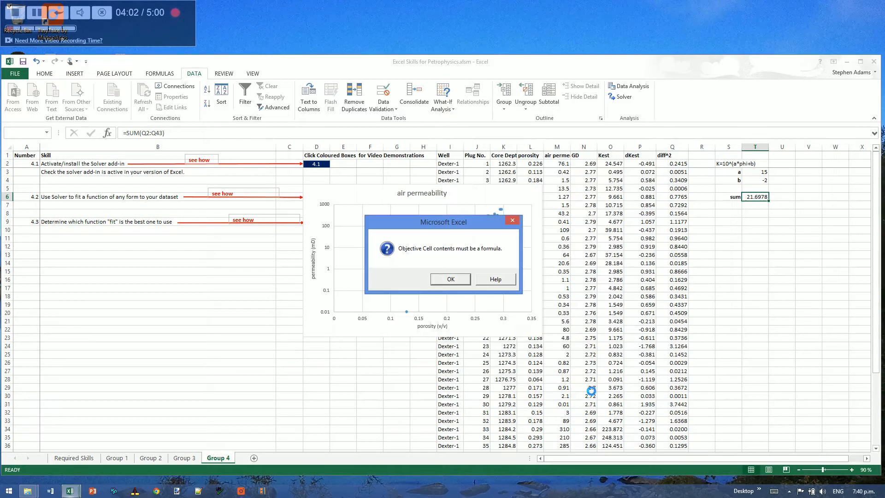
{"action": "left_click", "coordinate": [451, 280]}
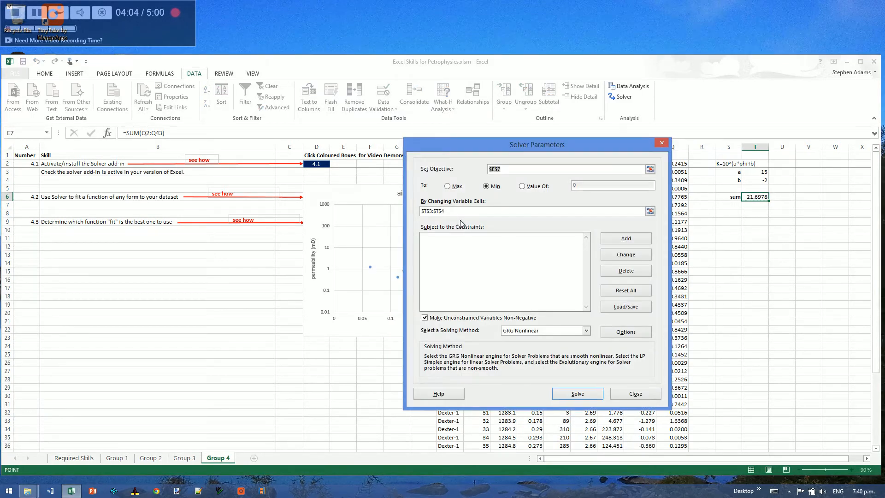
Step: Set the Solver objective to the sum cell T6, run Solver and keep its solution
{"action": "left_click", "coordinate": [760, 201]}
{"action": "left_click", "coordinate": [571, 399]}
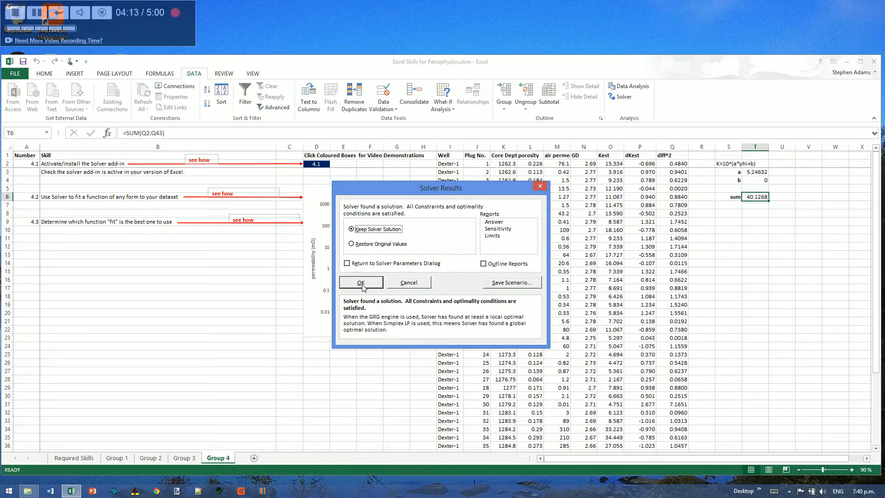
{"action": "left_click", "coordinate": [361, 283]}
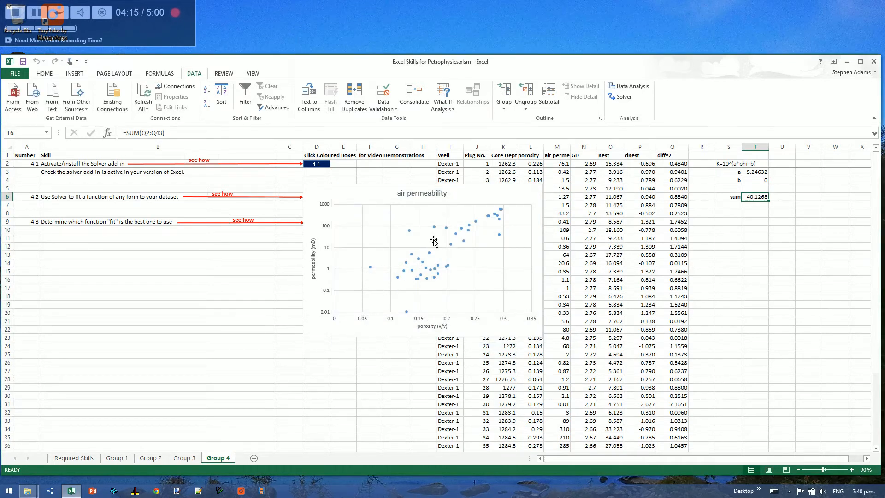